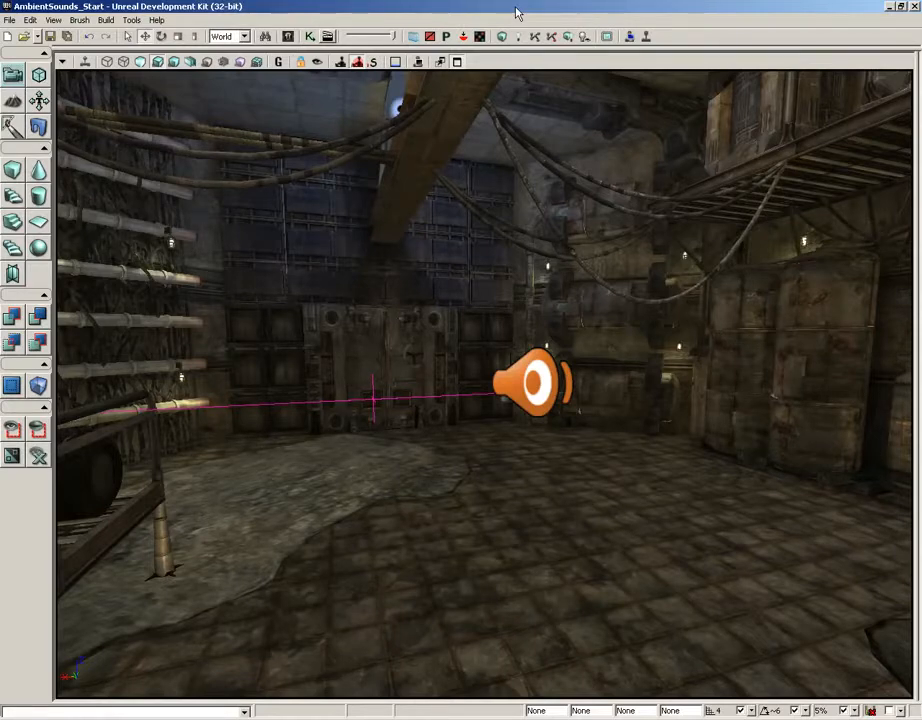
# - Review the ambient sound actor types that can be added at the floor of the large room
pyautogui.rightClick(488, 528)
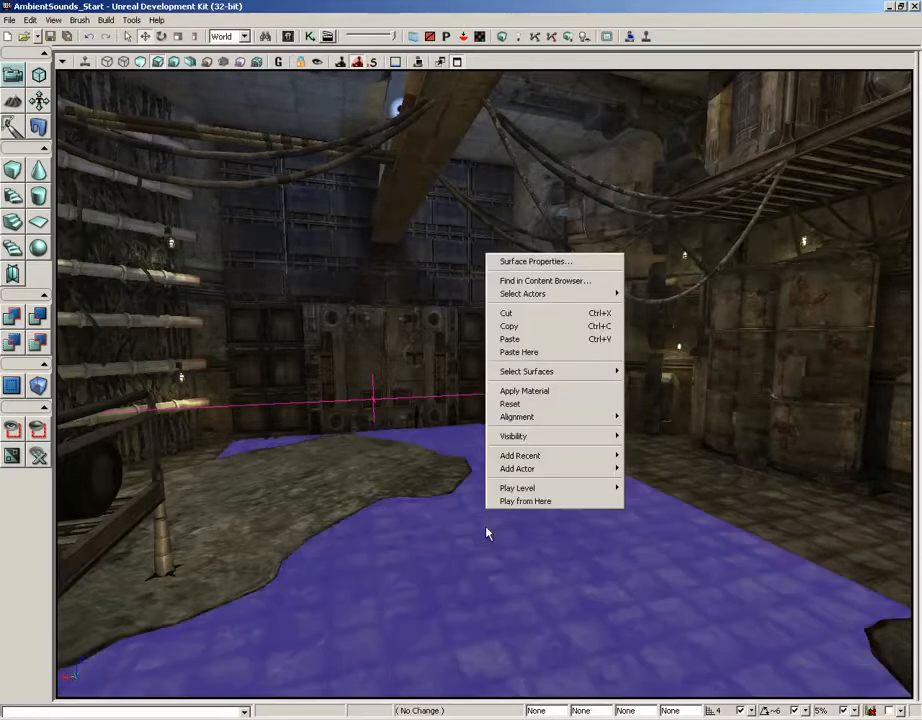
pyautogui.moveTo(520, 469)
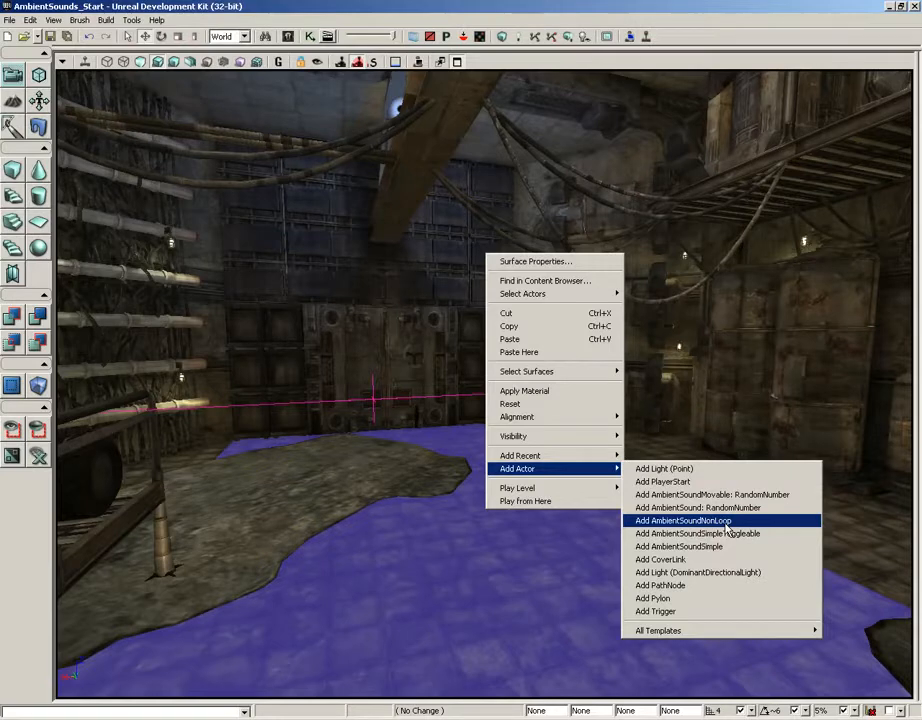
# - Open the Content Browser and filter its assets to Sound Wave Data only
pyautogui.click(293, 40)
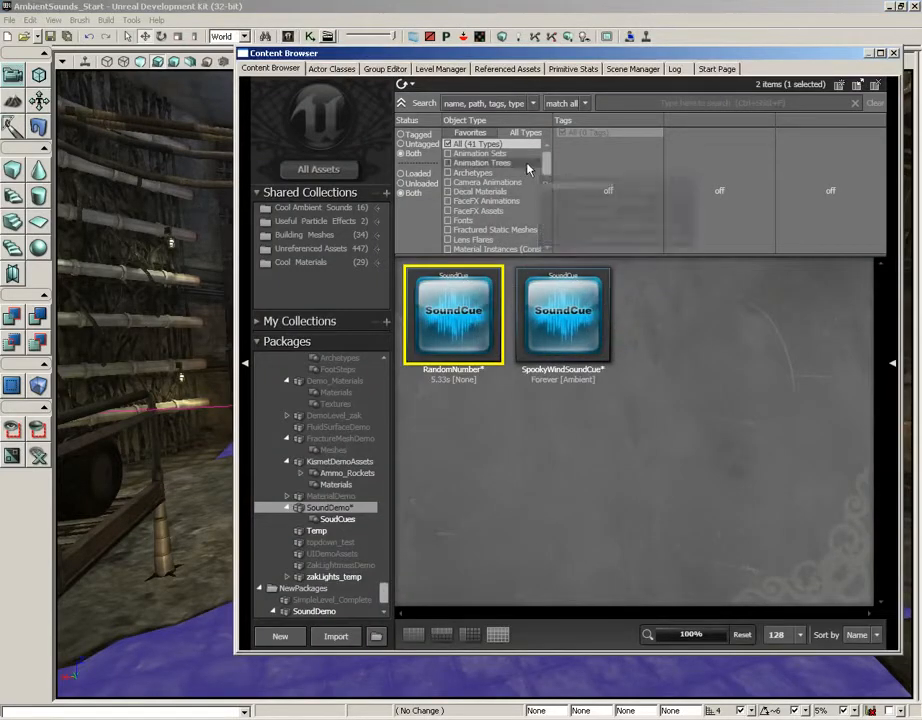
pyautogui.scroll(-2, 548, 167)
pyautogui.scroll(2, 548, 167)
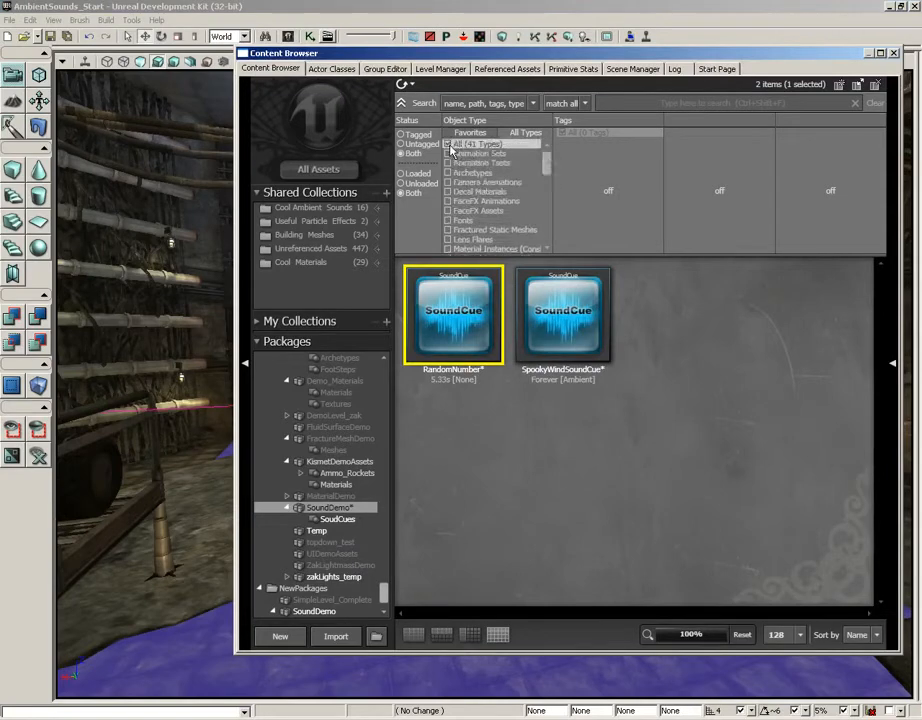
pyautogui.moveTo(548, 160); pyautogui.dragTo(548, 220)
pyautogui.click(460, 211)
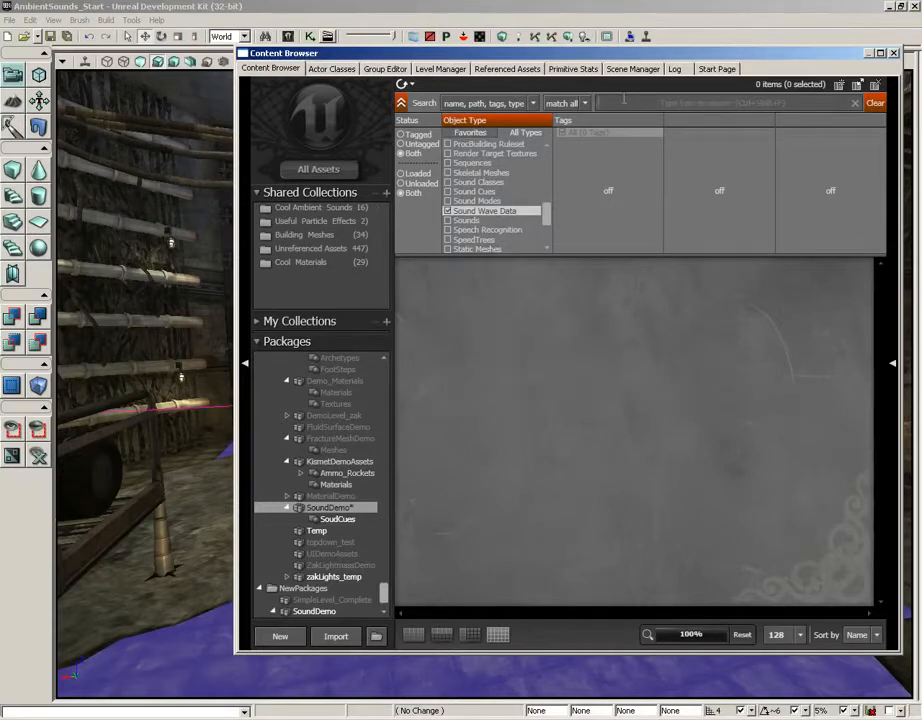
# - Search all assets for "engine", extending the search text to "engine broken"
pyautogui.write('en')
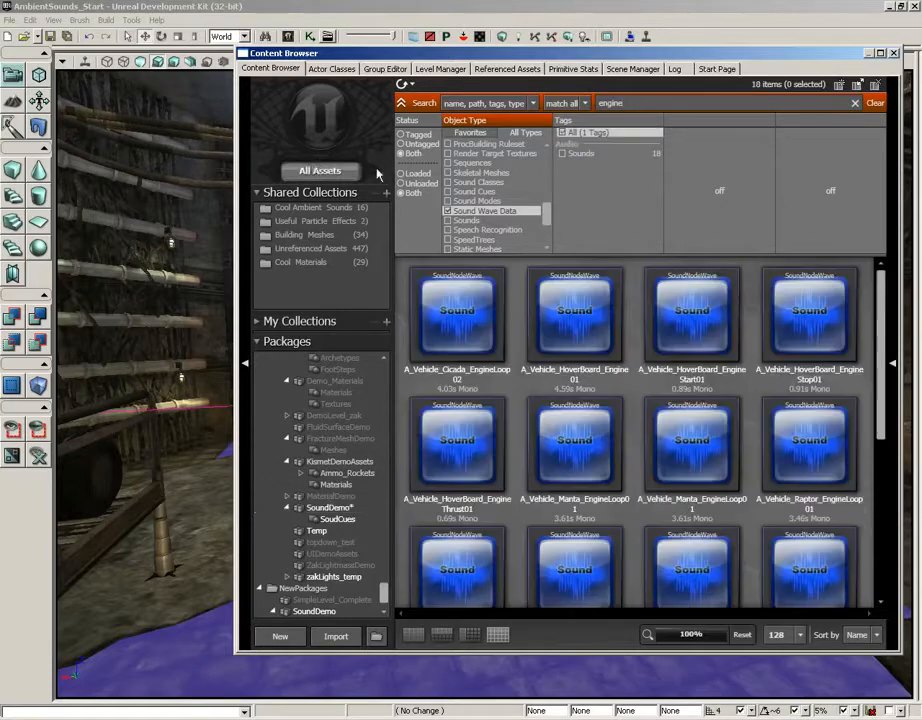
pyautogui.write('gine broken')
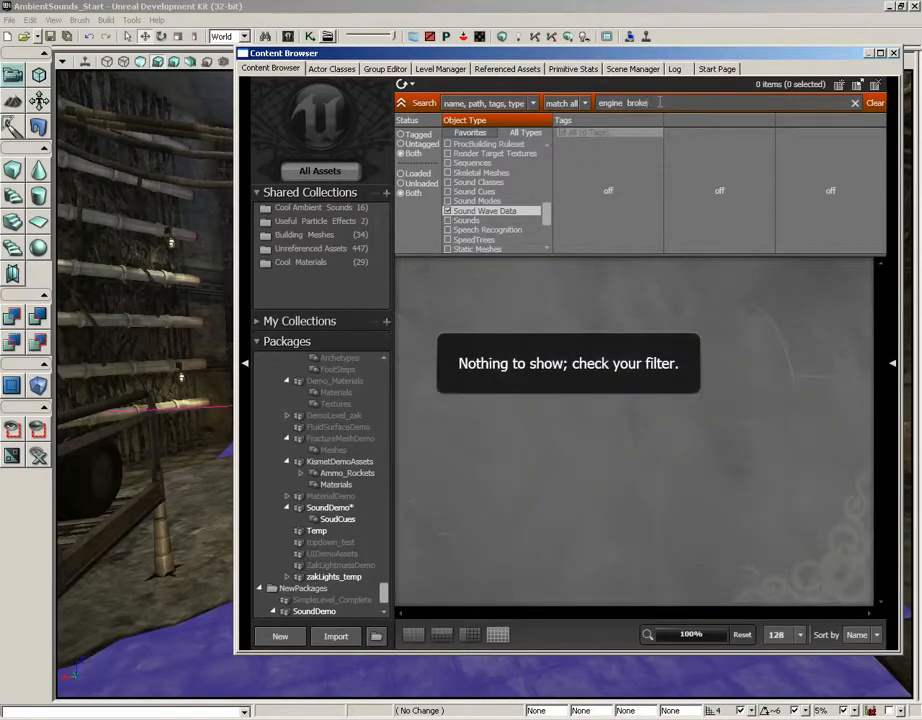
# - Replace the asset search text with "broken"
pyautogui.press('BackSpace')
pyautogui.press('BackSpace')
pyautogui.press('BackSpace')
pyautogui.press('BackSpace')
pyautogui.press('BackSpace')
pyautogui.press('BackSpace')
pyautogui.press('BackSpace')
pyautogui.press('BackSpace')
pyautogui.press('BackSpace')
pyautogui.press('BackSpace')
pyautogui.press('BackSpace')
pyautogui.press('BackSpace')
pyautogui.write('broke')
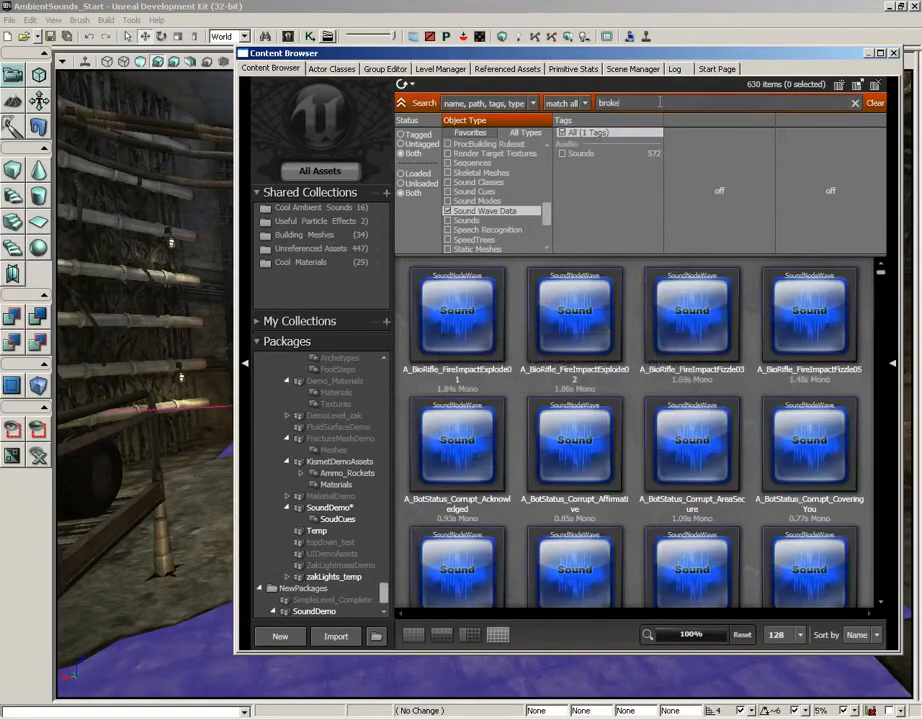
pyautogui.write('n')
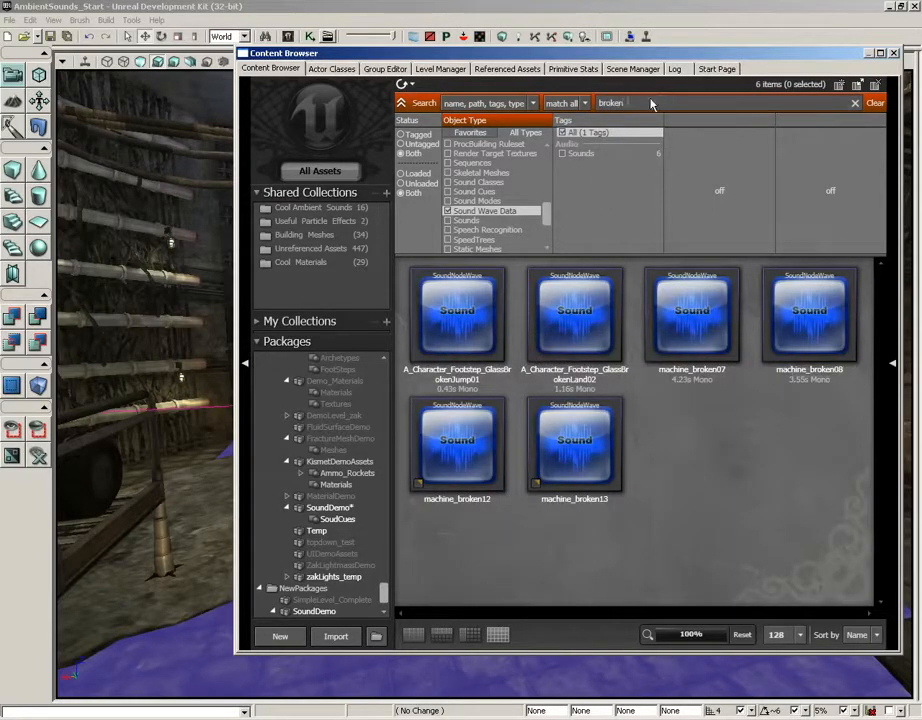
# - Preview the machine_broken08 and machine_broken07 sound waves to compare them
pyautogui.click(815, 324)
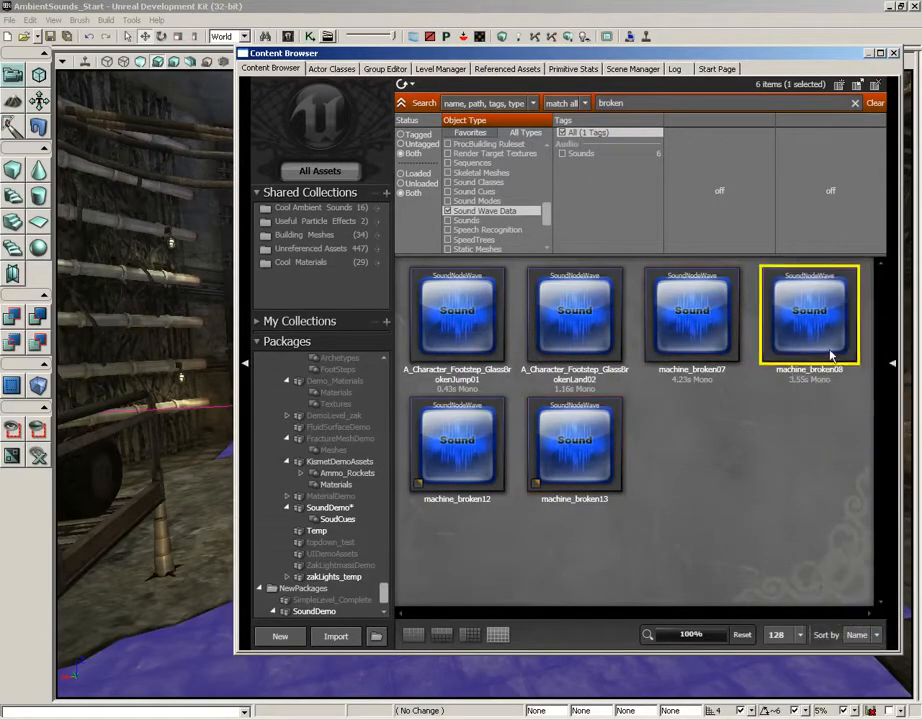
pyautogui.click(712, 328)
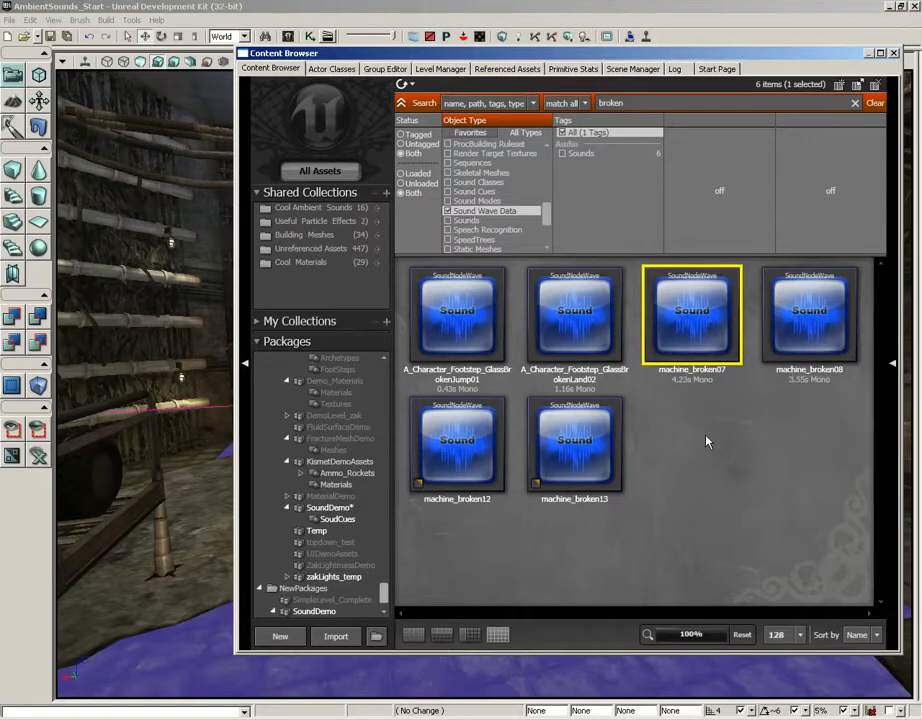
pyautogui.click(819, 326)
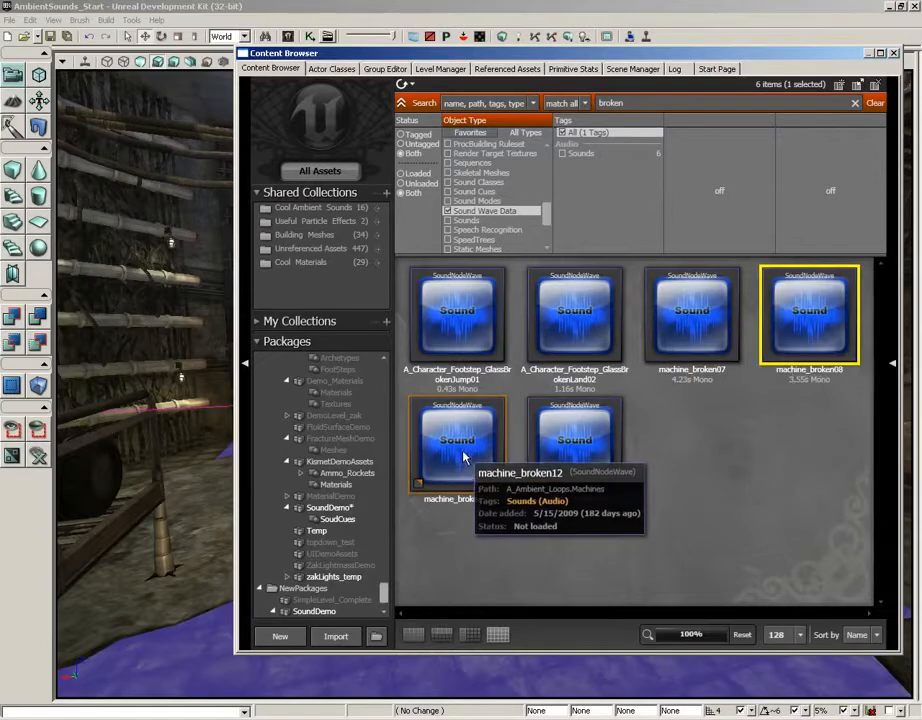
# - Preview the machine_broken13 sound wave and leave it selected in the Content Browser
pyautogui.click(585, 440)
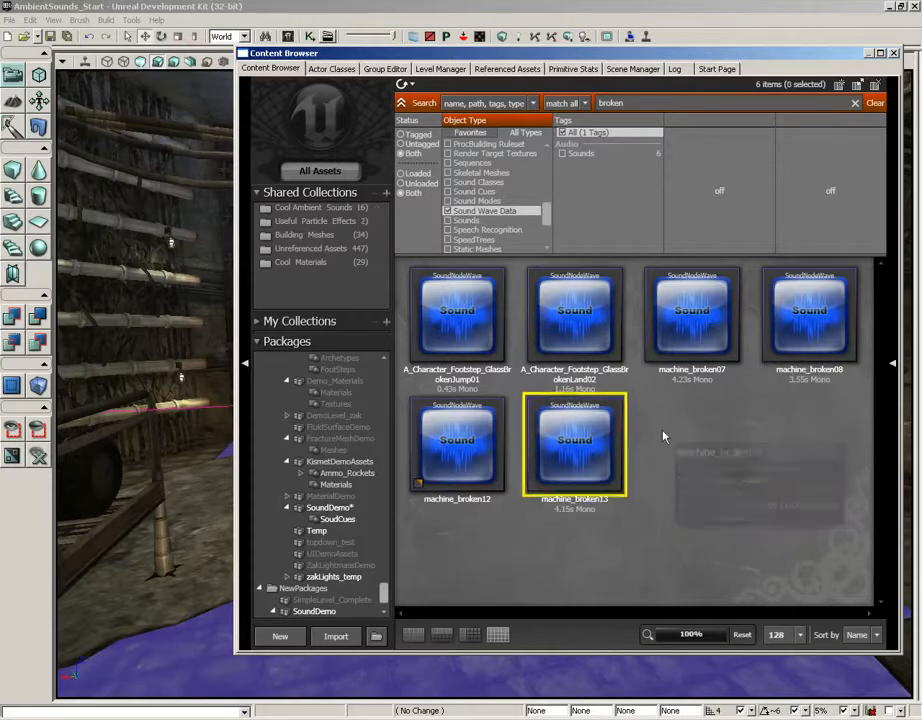
pyautogui.rightClick(566, 436)
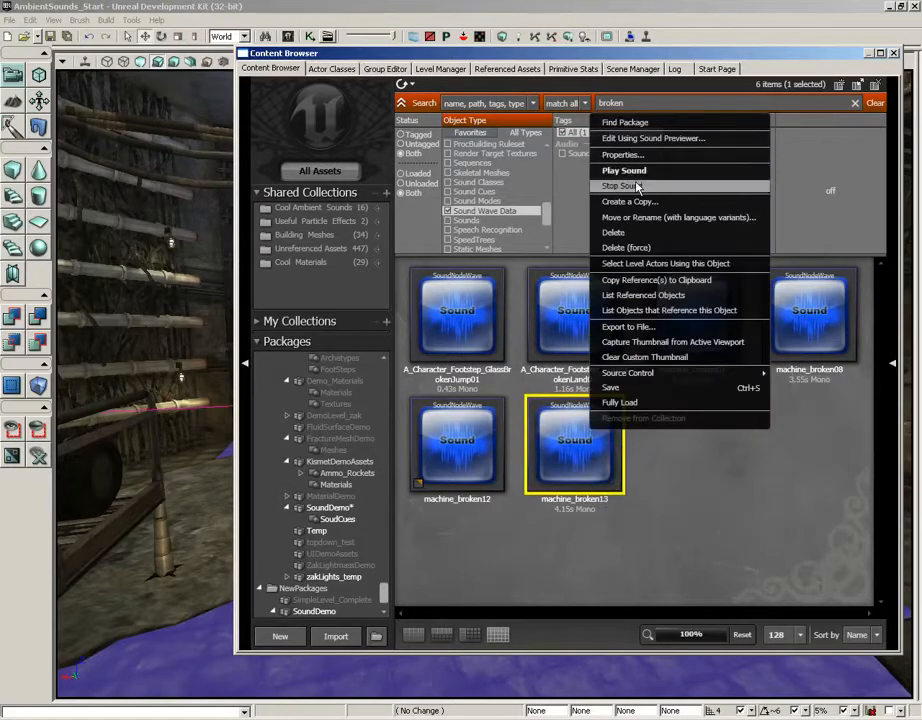
pyautogui.click(730, 492)
pyautogui.click(566, 457)
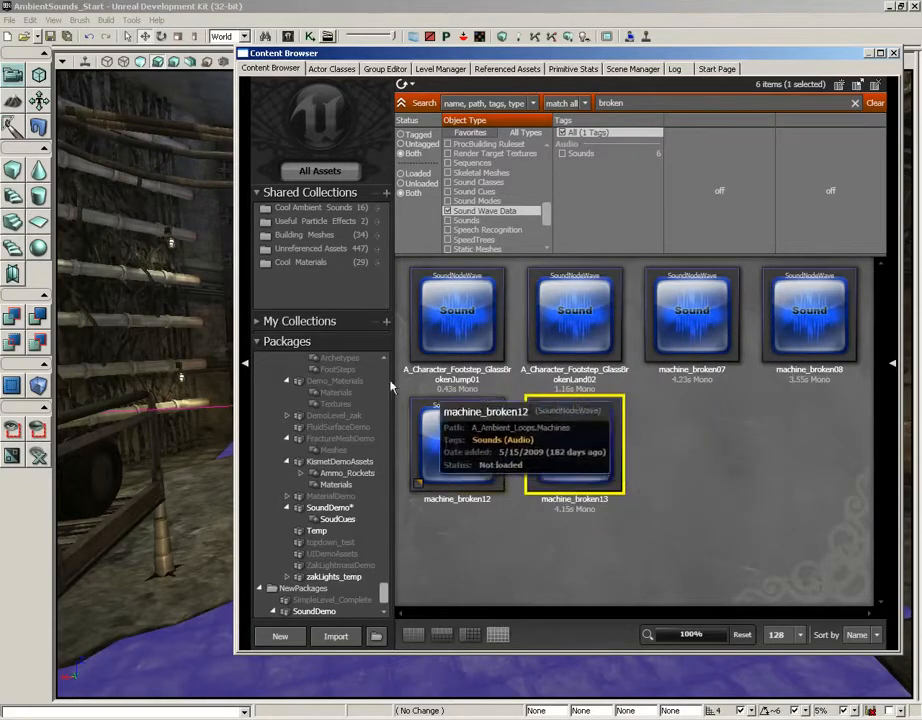
# - Add an AmbientSoundSimple actor with machine_broken13 on the floor beside the large machines and move it up above the nearest one
pyautogui.moveTo(187, 406); pyautogui.dragTo(72, 424, button='right')
pyautogui.moveTo(472, 53); pyautogui.dragTo(831, 127)
pyautogui.moveTo(480, 393); pyautogui.dragTo(465, 170)
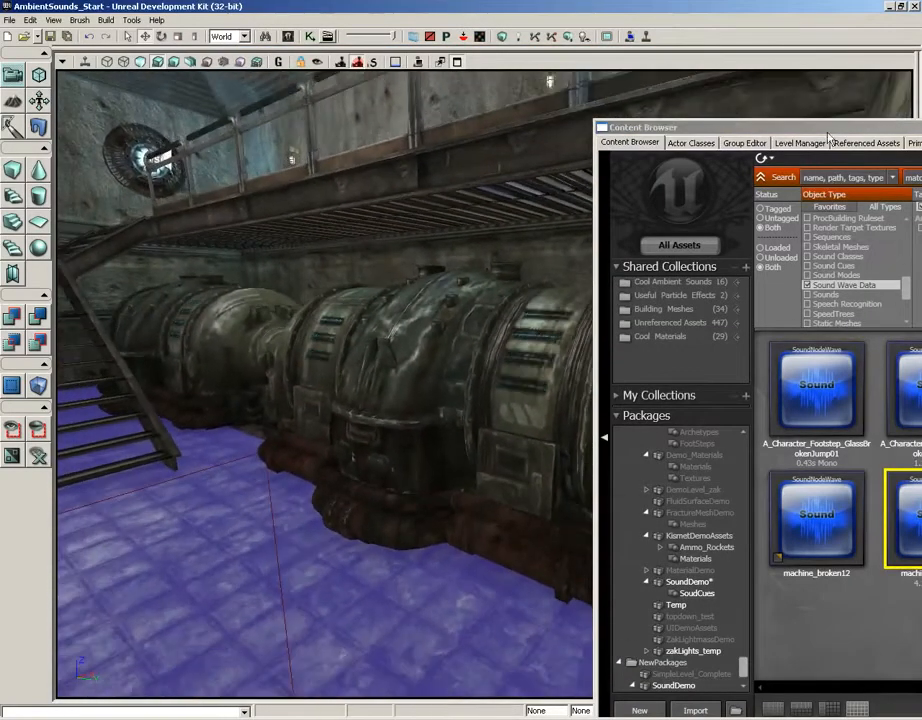
pyautogui.moveTo(828, 129); pyautogui.dragTo(538, 75)
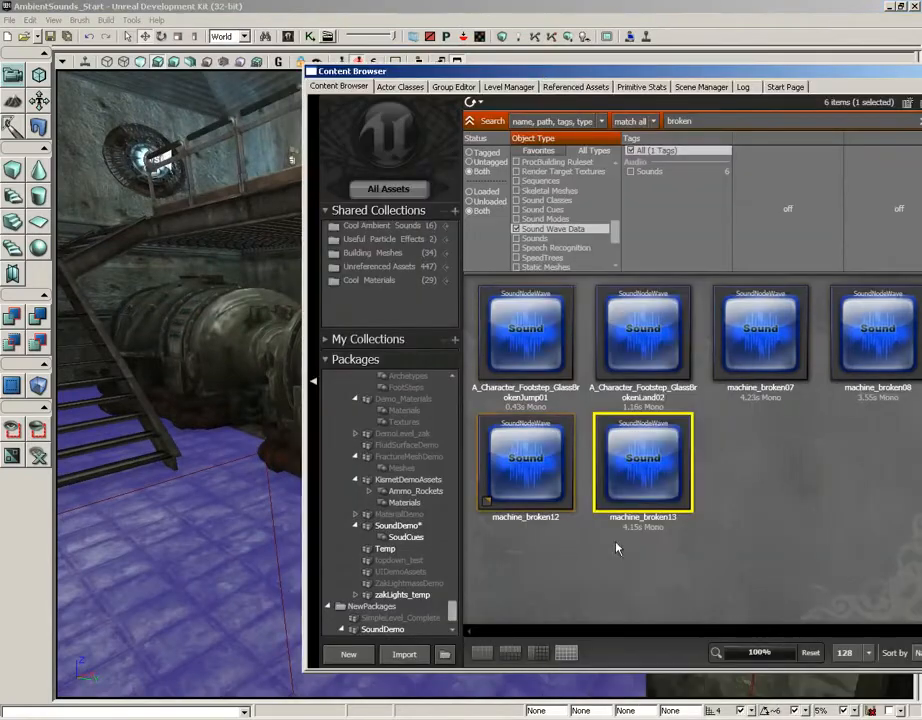
pyautogui.moveTo(751, 72); pyautogui.dragTo(560, 62)
pyautogui.click(768, 62)
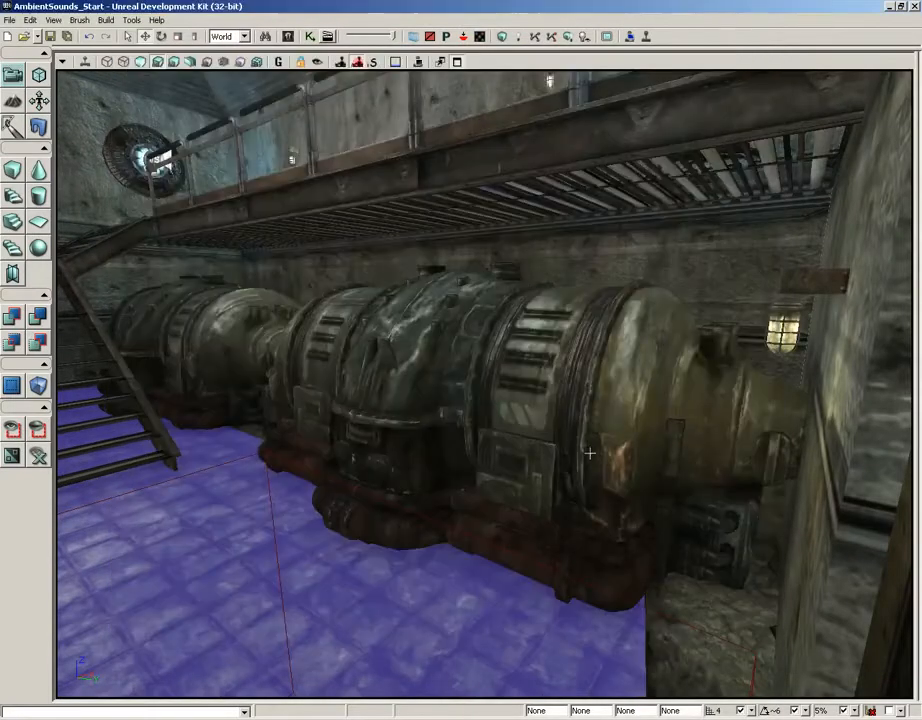
pyautogui.moveTo(588, 452); pyautogui.dragTo(517, 587)
pyautogui.rightClick(471, 537)
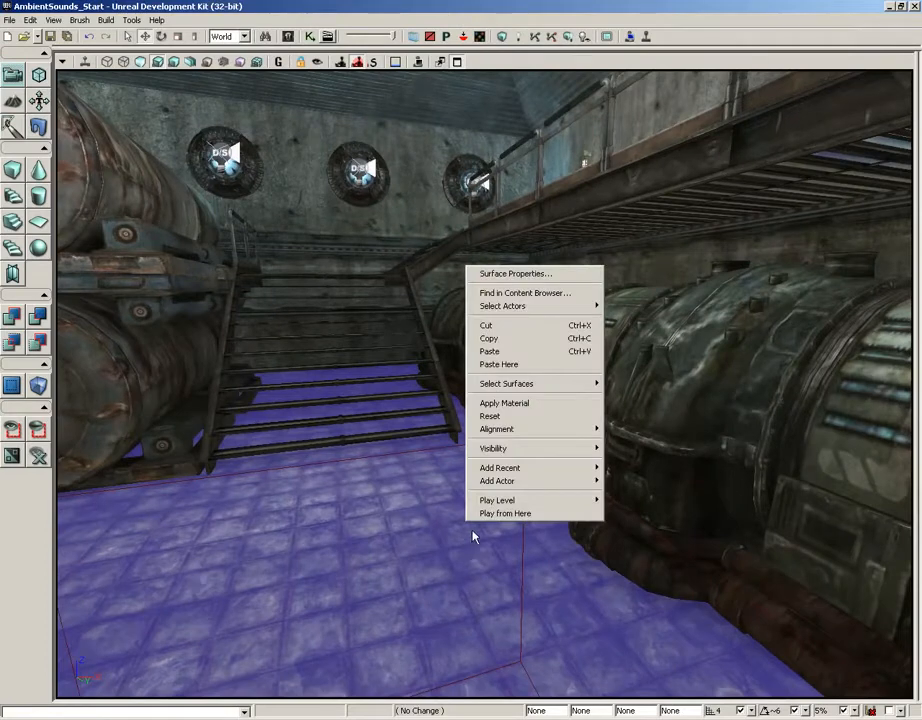
pyautogui.moveTo(476, 484)
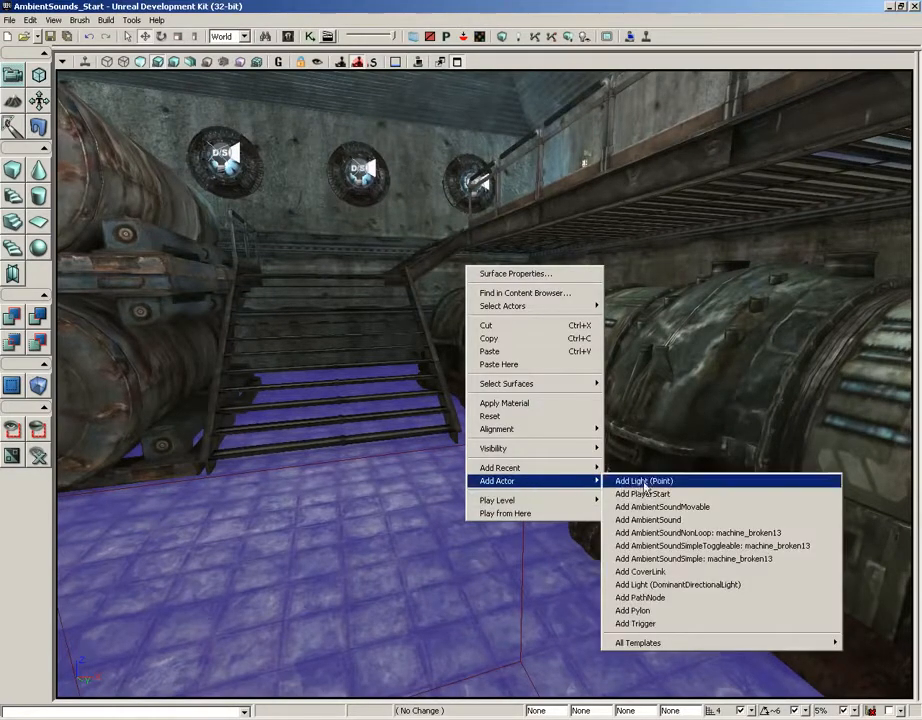
pyautogui.click(747, 563)
pyautogui.moveTo(465, 478); pyautogui.dragTo(462, 360)
pyautogui.moveTo(530, 268)
pyautogui.mouseDown()
pyautogui.moveTo(599, 257)
pyautogui.moveTo(525, 262)
pyautogui.mouseUp()
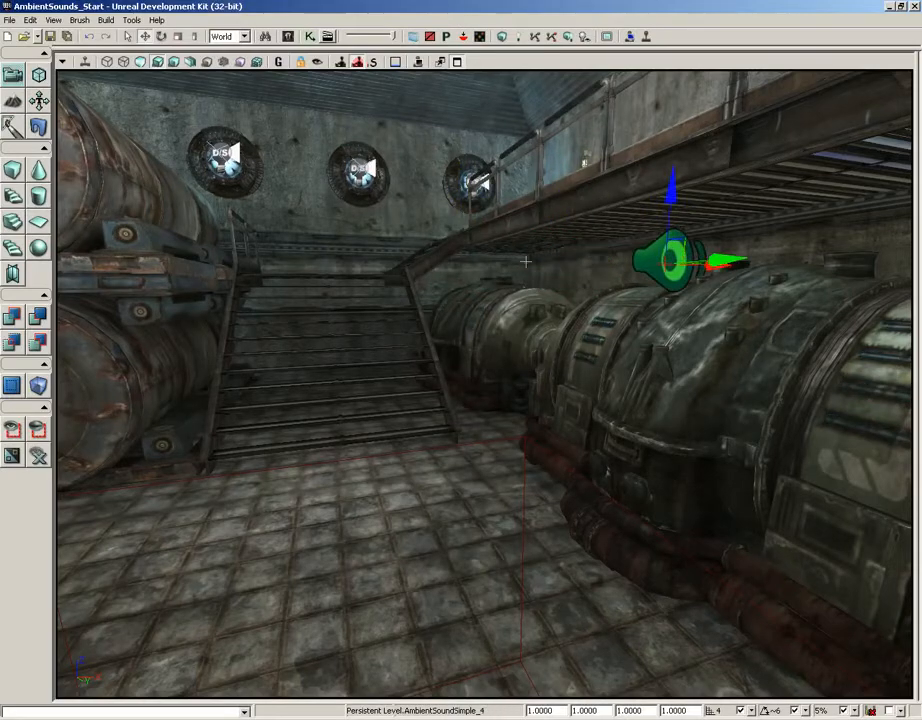
# - Compare the orange AmbientSound actor in the dark room with the new sound actor above the machine
pyautogui.moveTo(489, 375); pyautogui.dragTo(800, 260)
pyautogui.click(451, 334)
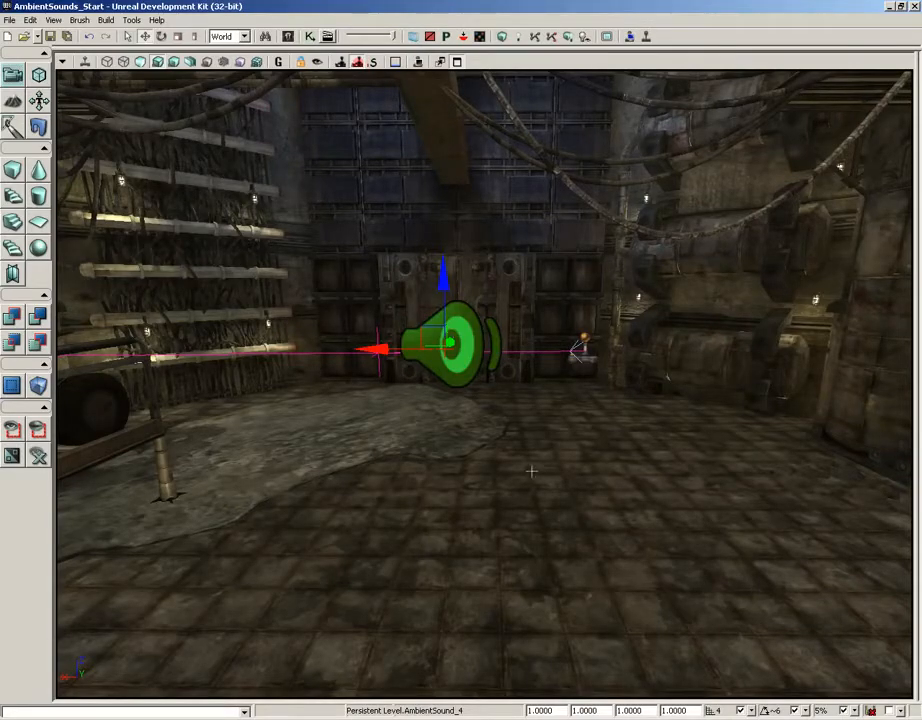
pyautogui.moveTo(539, 444); pyautogui.dragTo(57, 278)
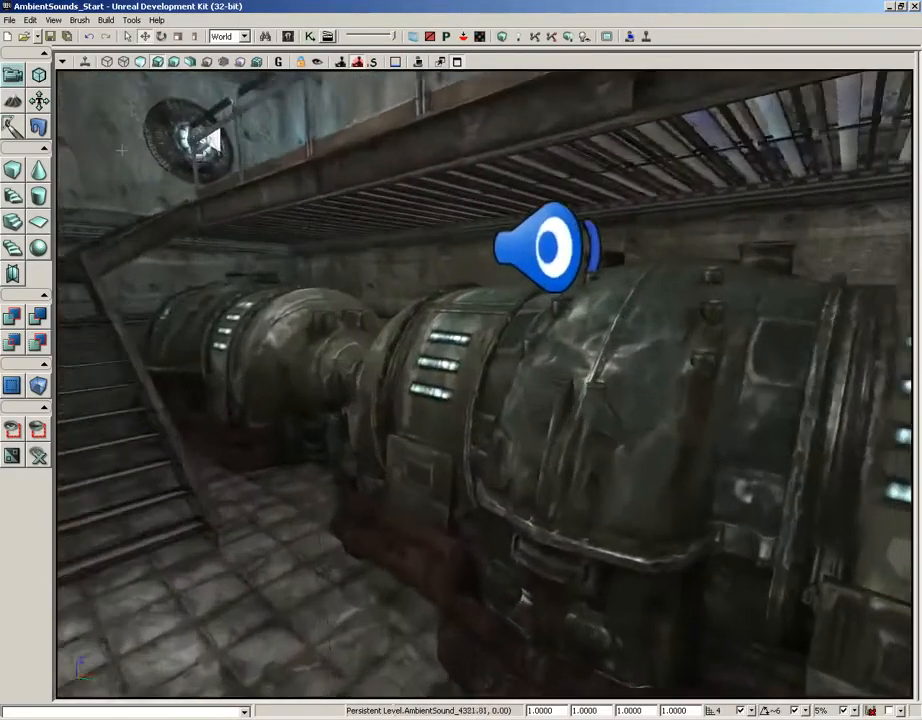
pyautogui.scroll(3, 484, 383)
# - Open the new AmbientSoundSimple actor's properties and expand its Ambient Properties and AmbientSound settings
pyautogui.click(425, 360)
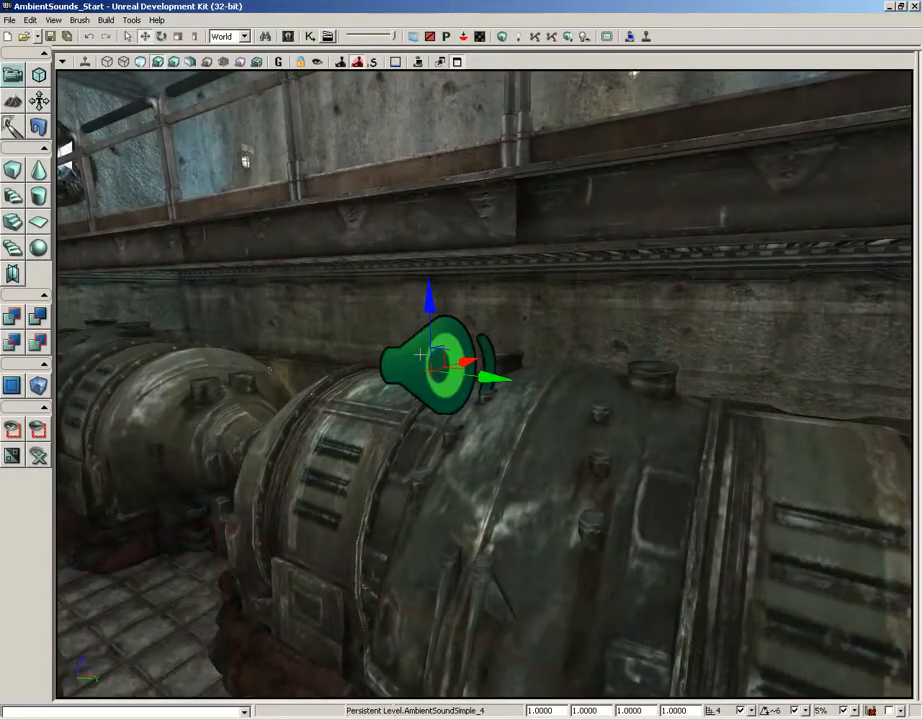
pyautogui.doubleClick(421, 356)
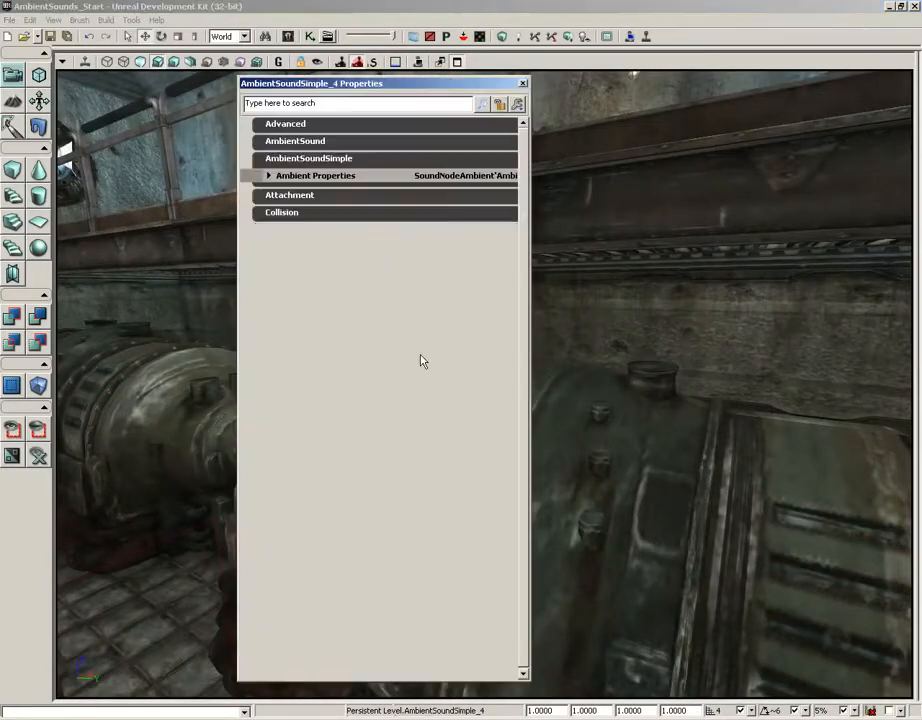
pyautogui.click(279, 177)
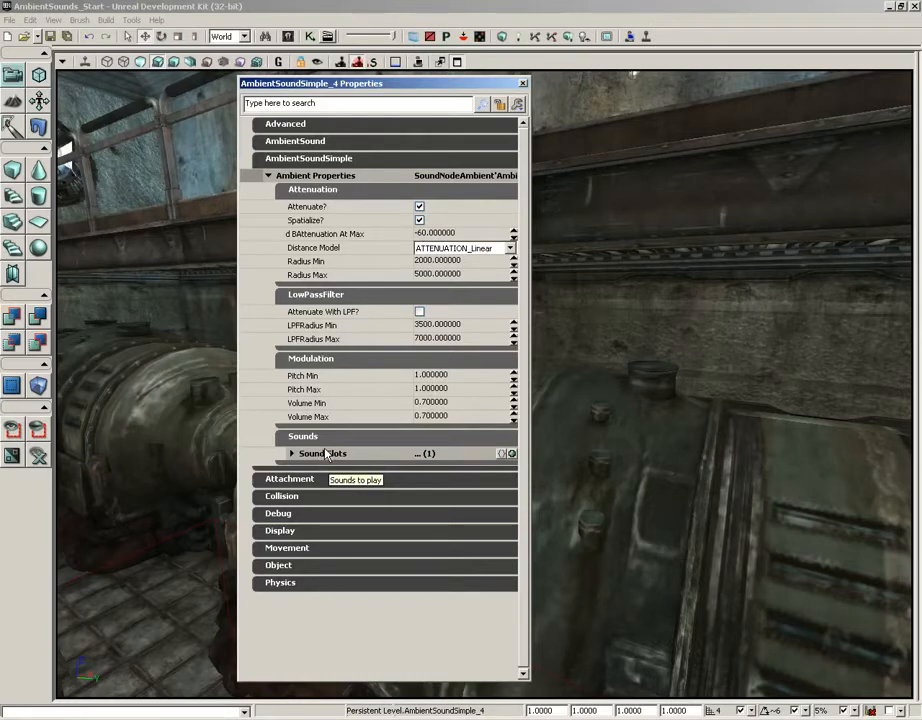
pyautogui.click(289, 147)
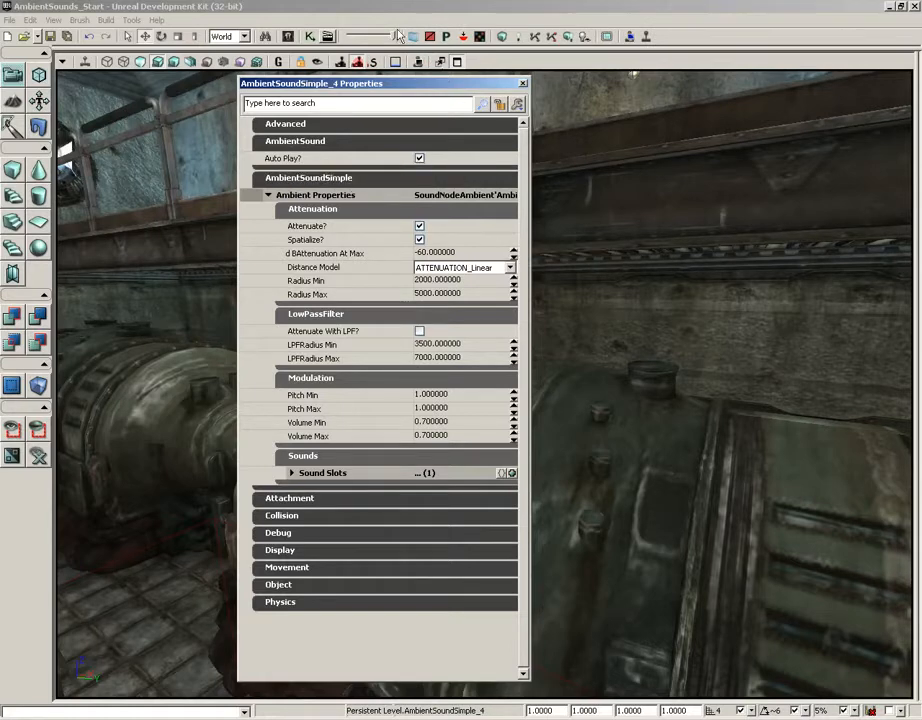
# - Move the properties window clear of the actor and lower the sound actor to the front of the large machine's base
pyautogui.moveTo(455, 85); pyautogui.dragTo(302, 74)
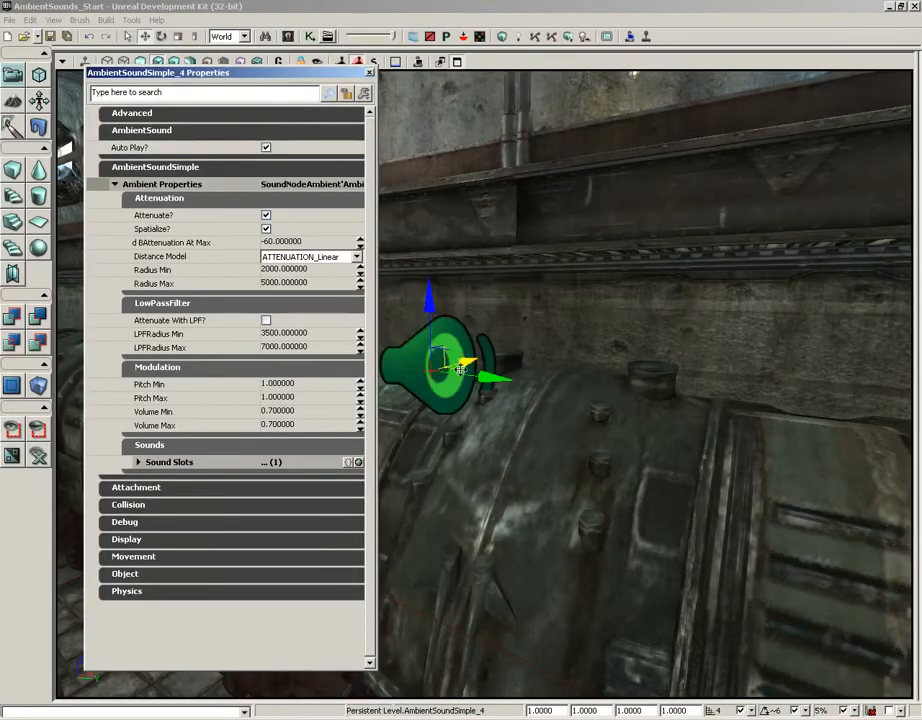
pyautogui.moveTo(465, 362); pyautogui.dragTo(491, 355)
pyautogui.moveTo(450, 320); pyautogui.dragTo(473, 436)
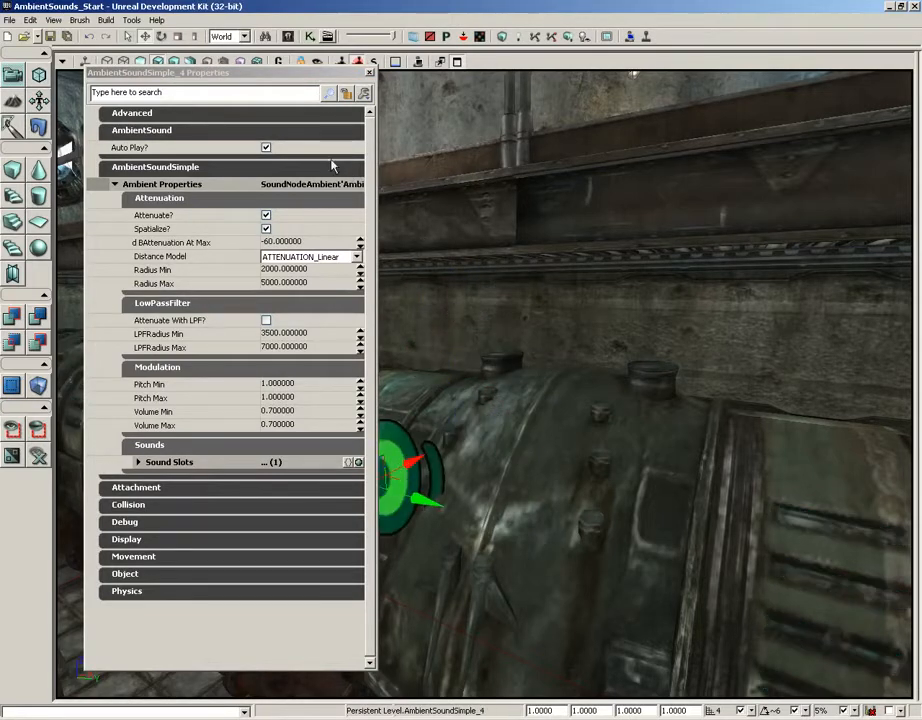
pyautogui.moveTo(269, 72); pyautogui.dragTo(743, 72)
pyautogui.moveTo(365, 412); pyautogui.dragTo(372, 610)
pyautogui.moveTo(425, 632)
pyautogui.mouseDown()
pyautogui.moveTo(410, 648)
pyautogui.moveTo(418, 640)
pyautogui.mouseUp()
pyautogui.moveTo(428, 580); pyautogui.dragTo(416, 548)
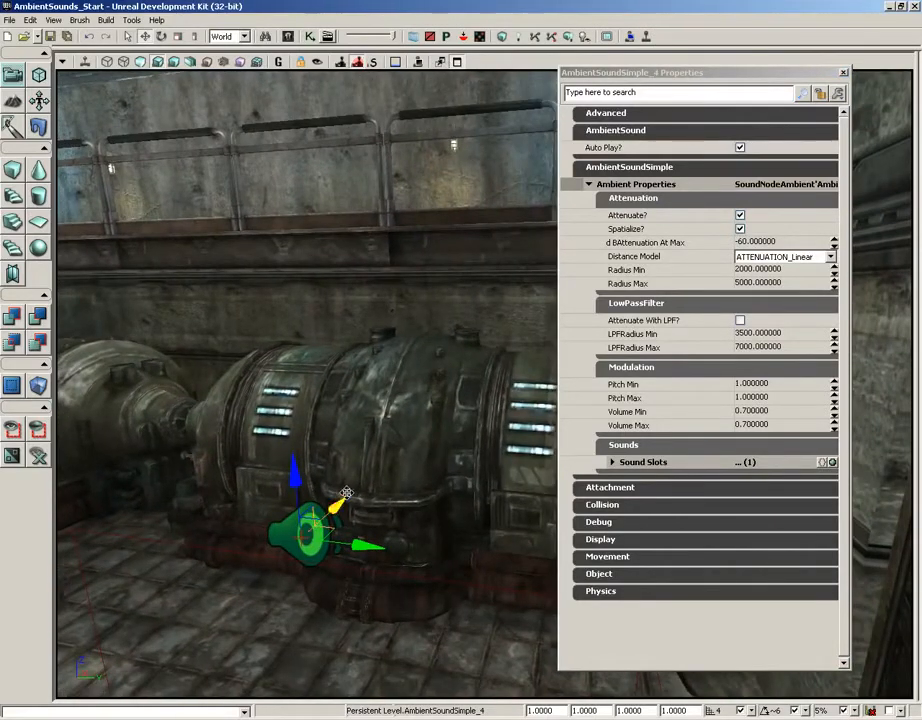
pyautogui.moveTo(330, 510)
pyautogui.mouseDown()
pyautogui.moveTo(355, 505)
pyautogui.moveTo(374, 471)
pyautogui.moveTo(335, 512)
pyautogui.mouseUp()
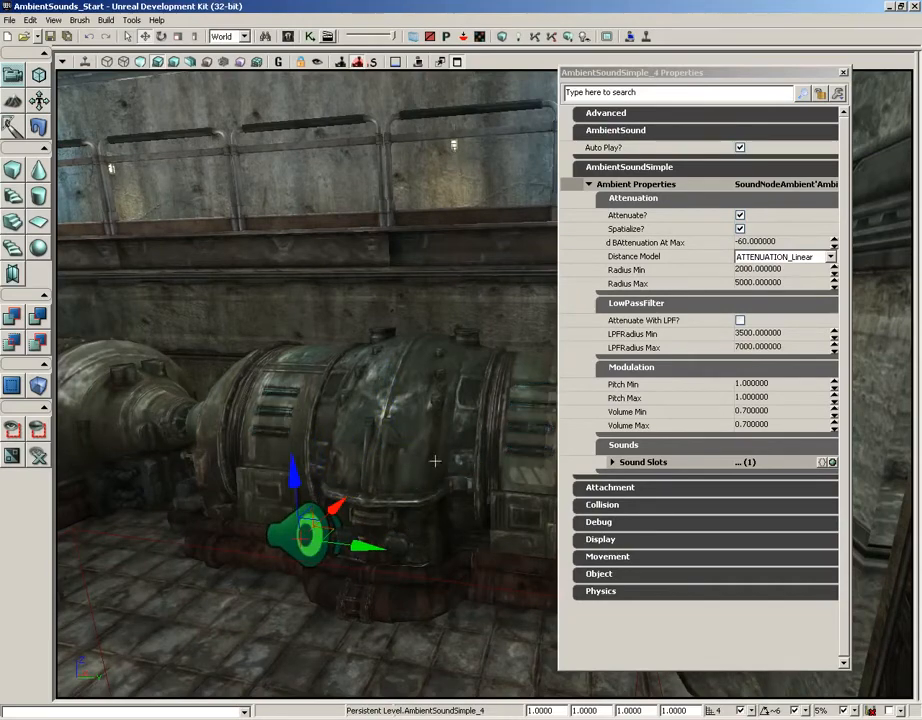
# - Turn on real-time viewport rendering and place a copy of the machine sound actor by the farther machine near the stairs
pyautogui.moveTo(436, 461); pyautogui.dragTo(379, 478)
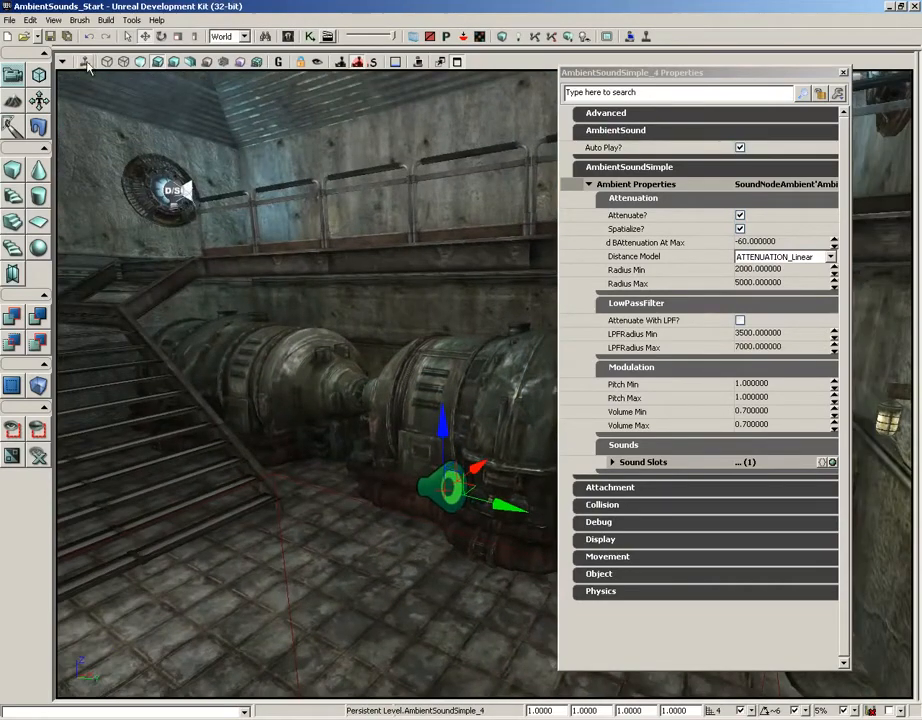
pyautogui.moveTo(354, 292); pyautogui.dragTo(358, 255)
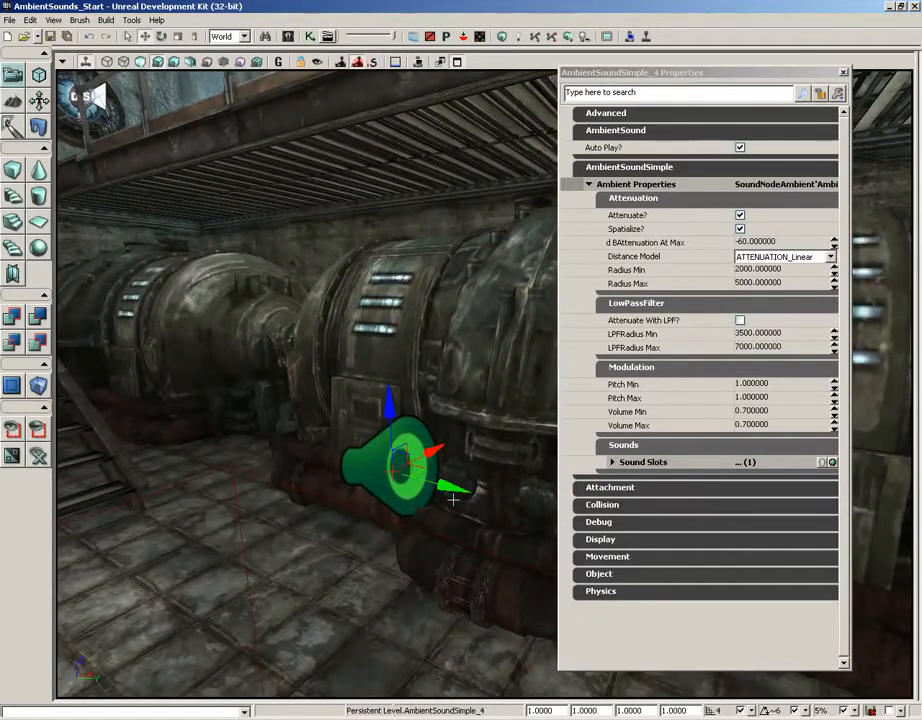
pyautogui.moveTo(445, 486); pyautogui.dragTo(248, 362)
pyautogui.moveTo(408, 443); pyautogui.dragTo(365, 500)
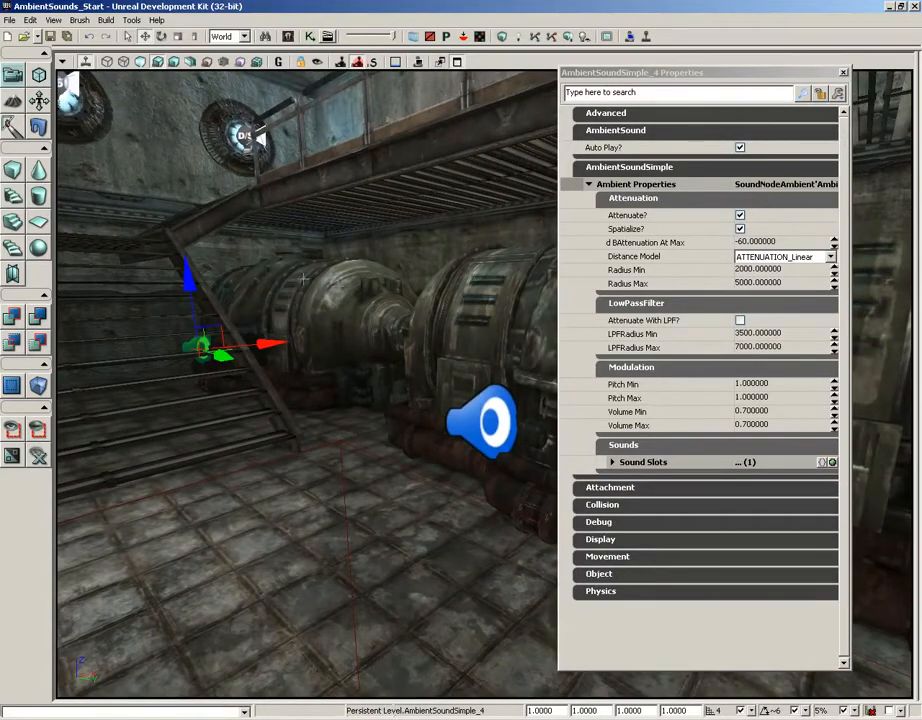
# - Close the sound actor's properties and turn off real-time viewport rendering
pyautogui.moveTo(375, 292); pyautogui.dragTo(354, 212)
pyautogui.click(844, 72)
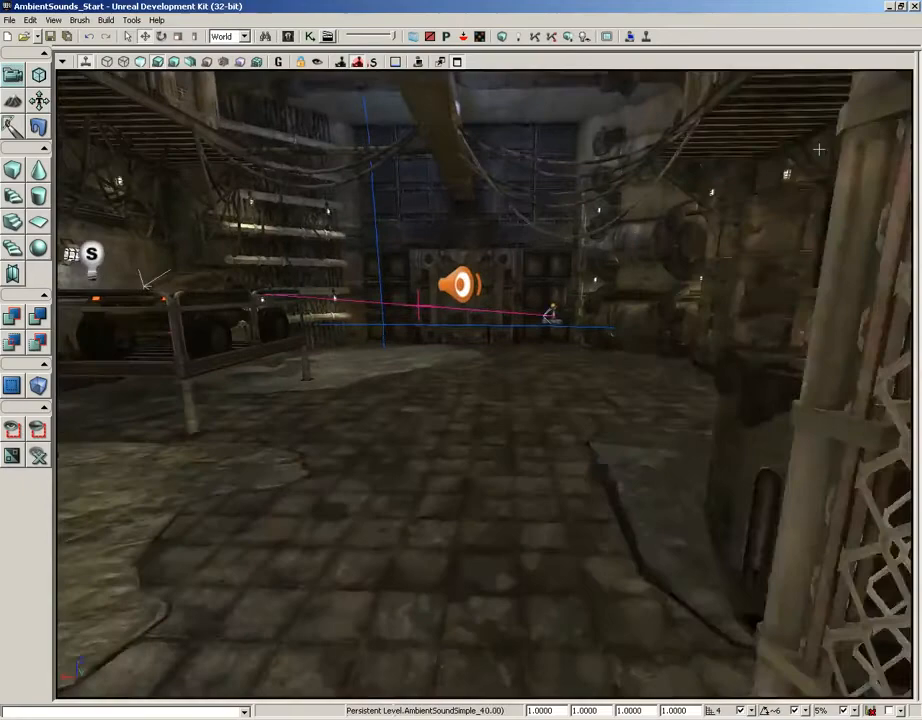
pyautogui.moveTo(819, 149); pyautogui.dragTo(800, 130)
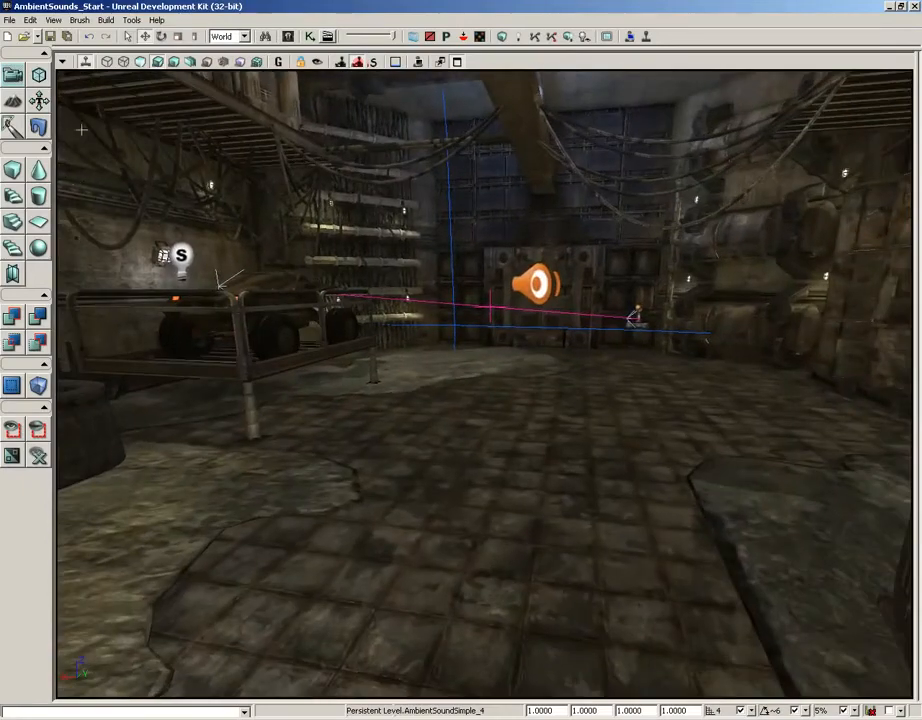
pyautogui.click(86, 61)
pyautogui.moveTo(638, 407); pyautogui.dragTo(667, 226)
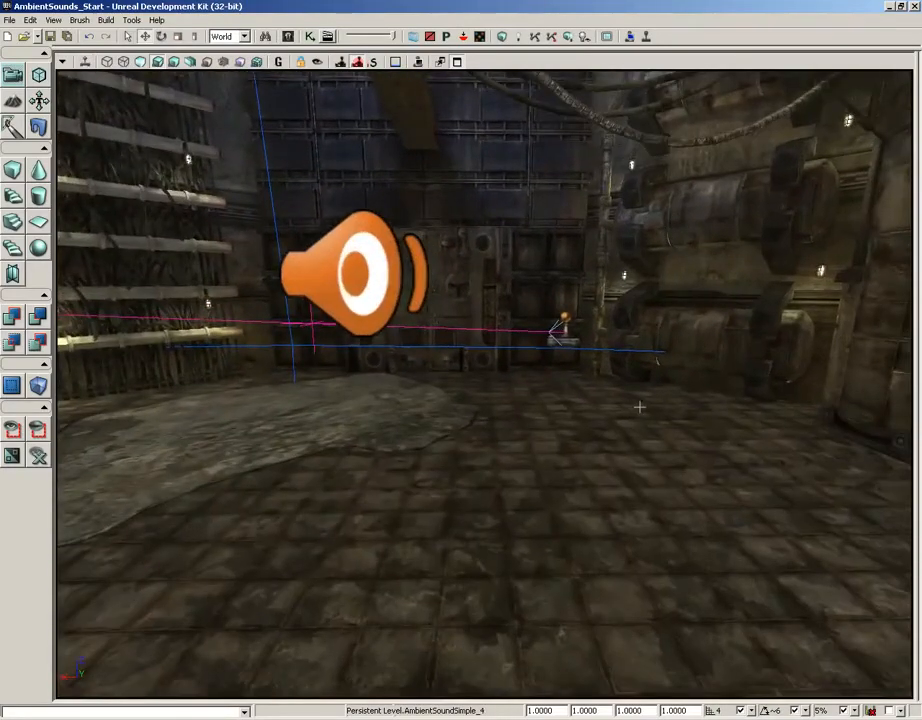
pyautogui.moveTo(653, 430); pyautogui.dragTo(211, 420)
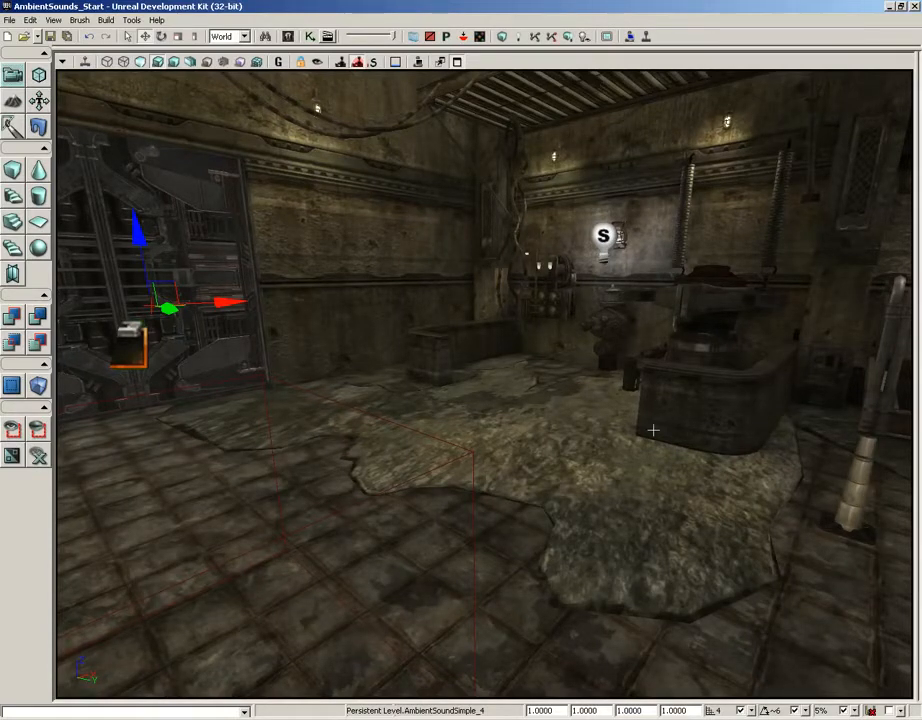
pyautogui.moveTo(497, 417)
pyautogui.mouseDown()
pyautogui.moveTo(371, 333)
pyautogui.moveTo(356, 214)
pyautogui.moveTo(843, 224)
pyautogui.moveTo(485, 409)
pyautogui.mouseUp()
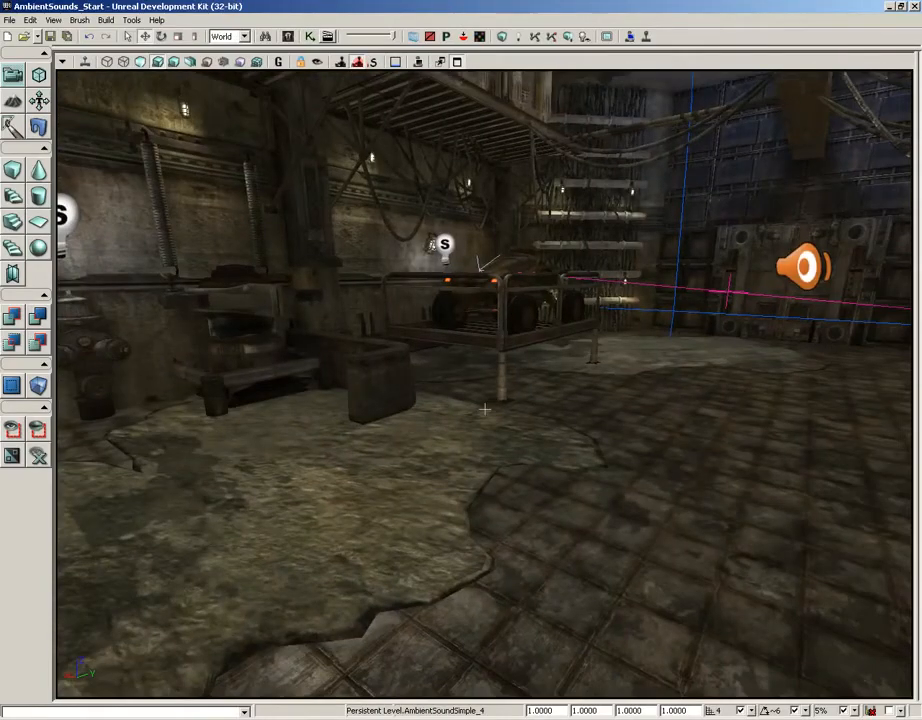